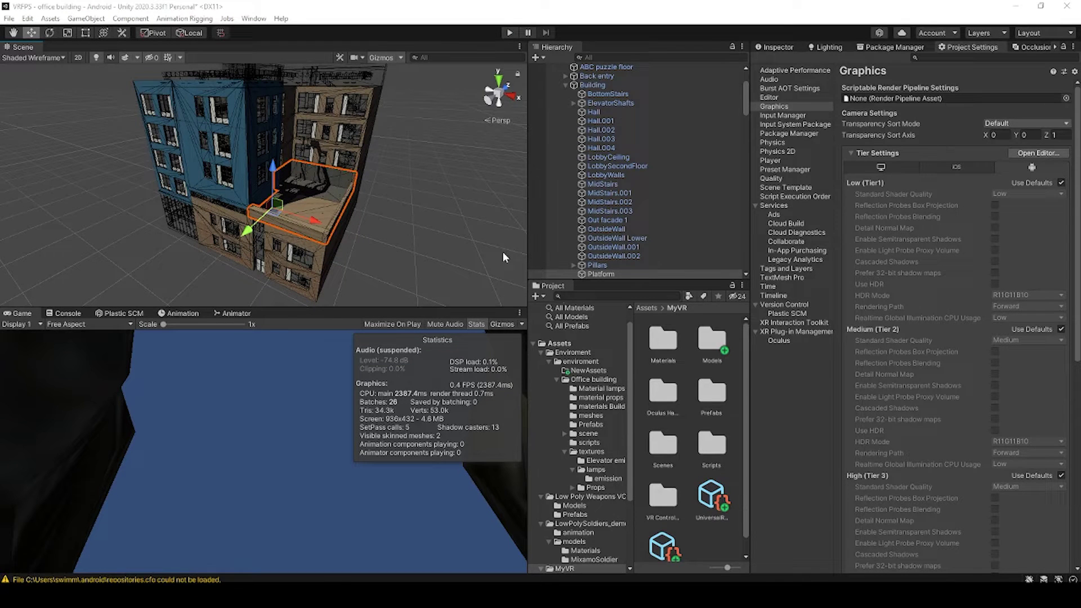
# - Open the Player page of Project Settings and replace Company Name with InfoGamerHub
pyautogui.click(778, 47)
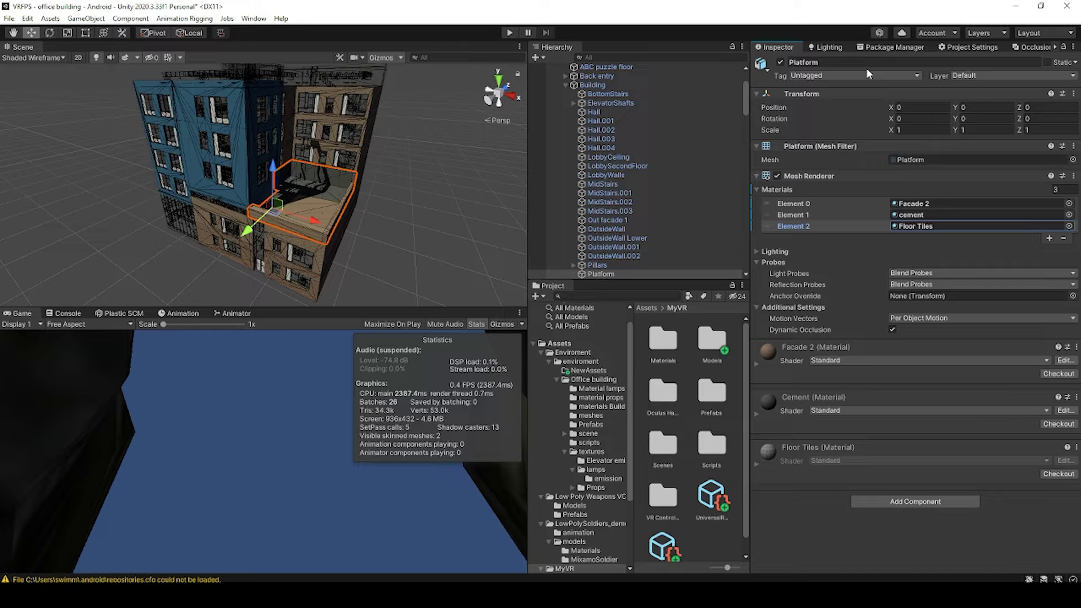
pyautogui.click(969, 48)
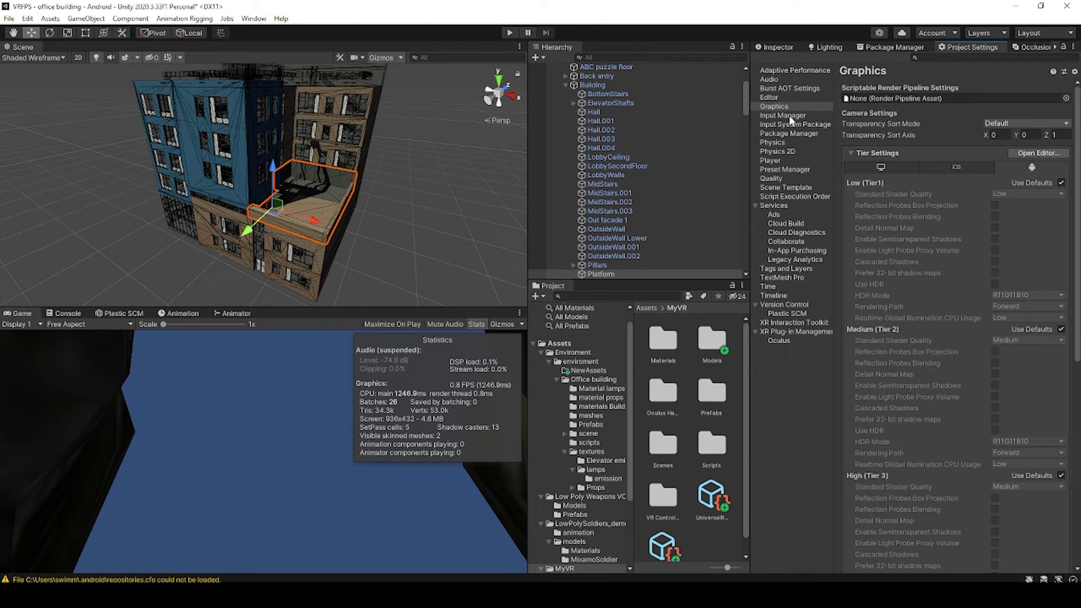
pyautogui.click(770, 160)
pyautogui.moveTo(750, 161); pyautogui.dragTo(668, 161)
pyautogui.press('Tab')
pyautogui.press('BackSpace')
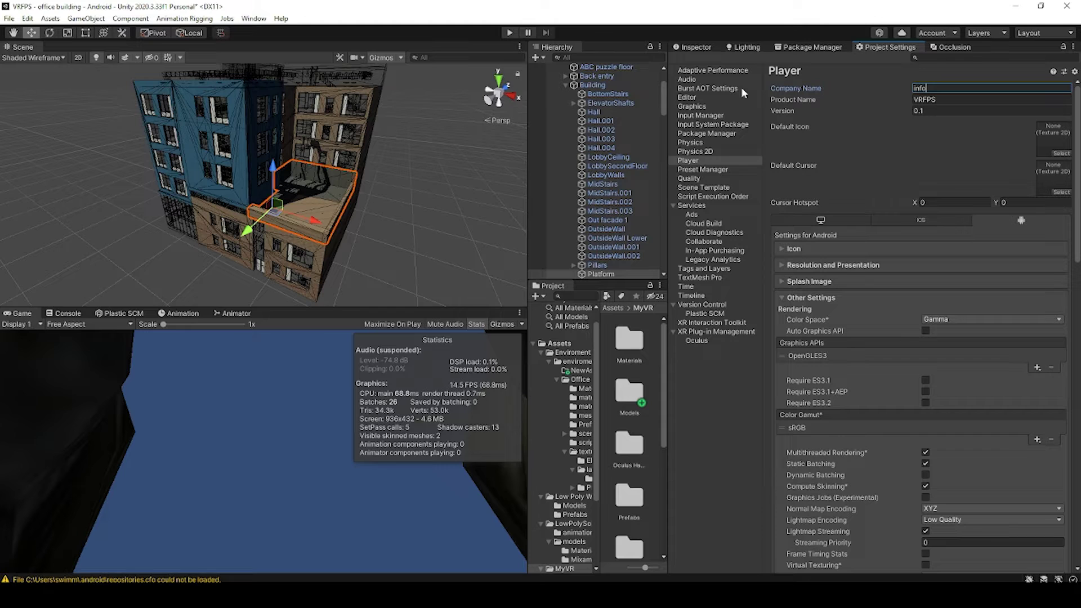
pyautogui.write('InfoGamerHub')
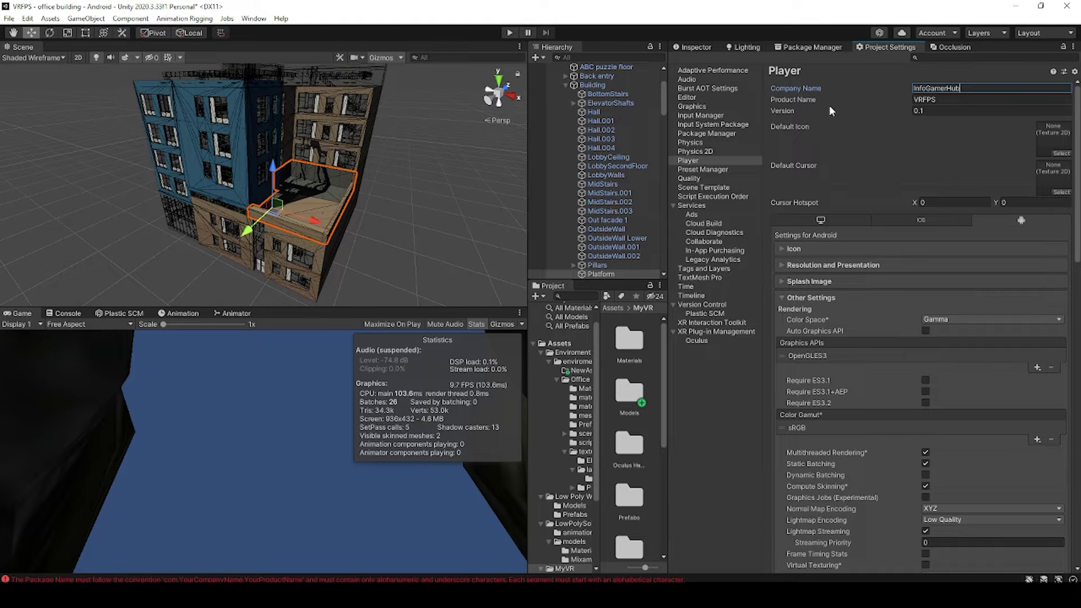
pyautogui.scroll(-5, 892, 394)
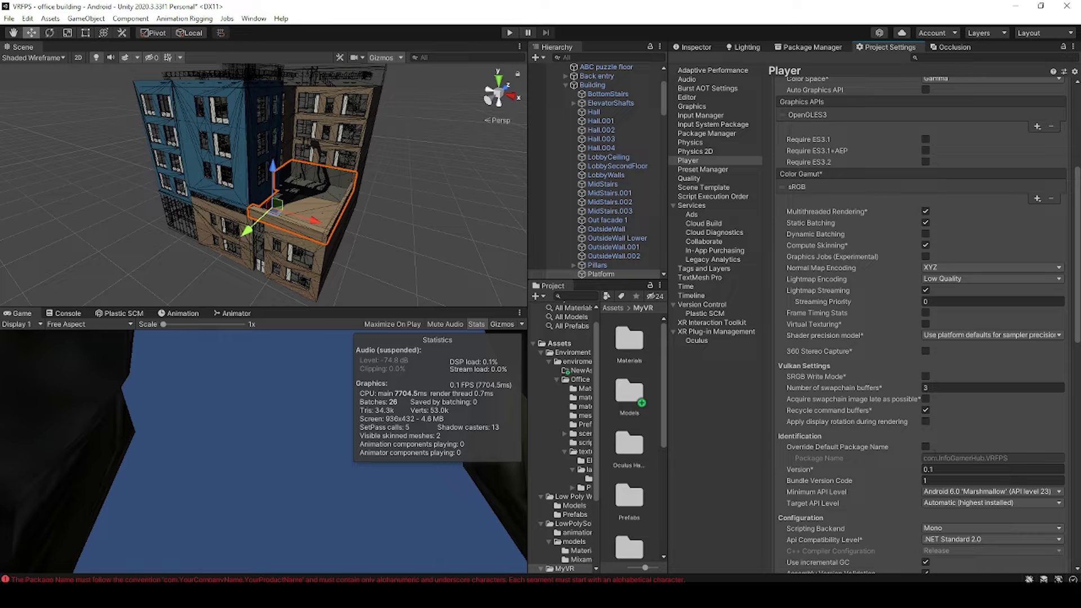
pyautogui.scroll(5, 970, 146)
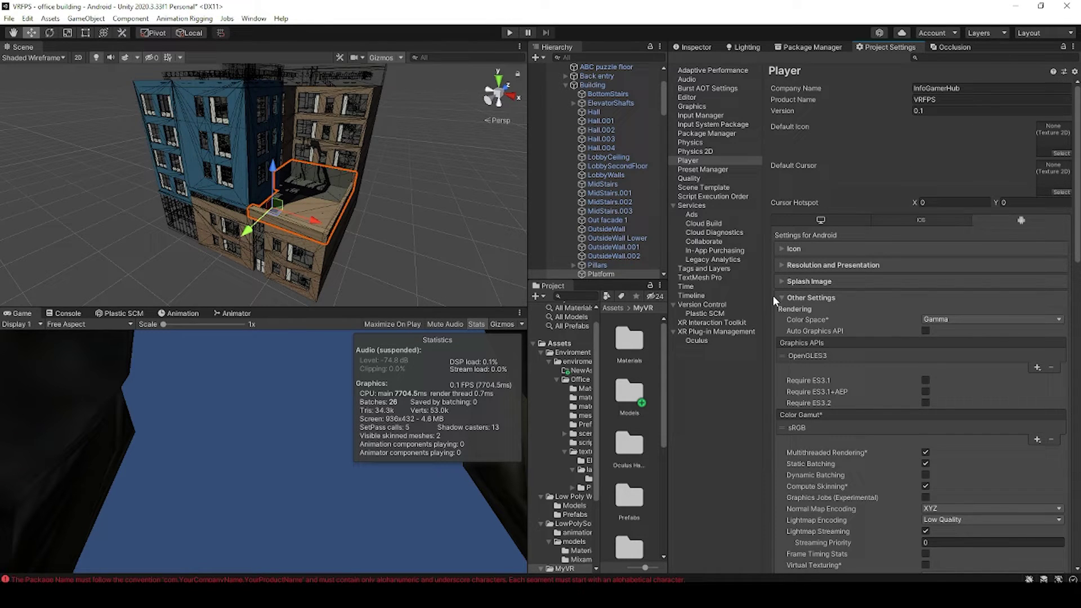
pyautogui.scroll(-5, 766, 304)
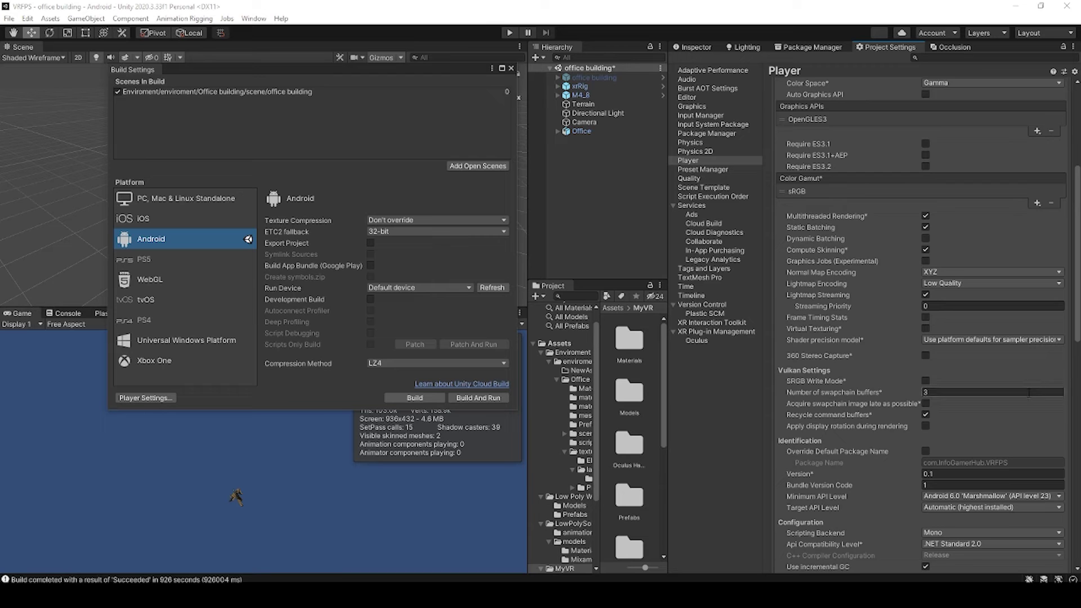
# - Switch the scripting backend to IL2CPP, drop ARMv7, and set install location to Automatic
pyautogui.scroll(-12, 1025, 393)
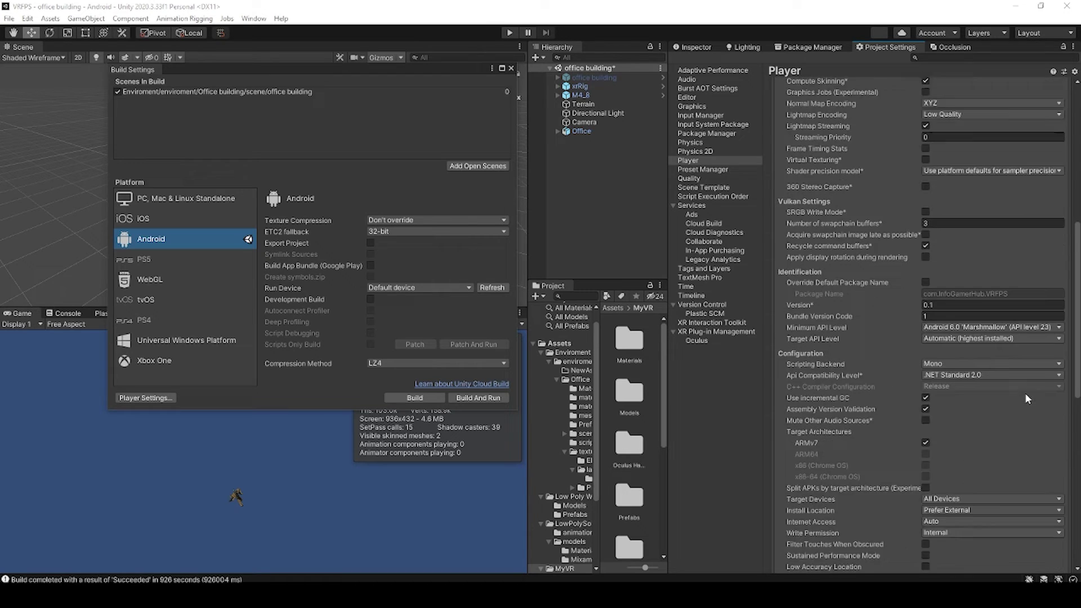
pyautogui.scroll(-3, 1024, 393)
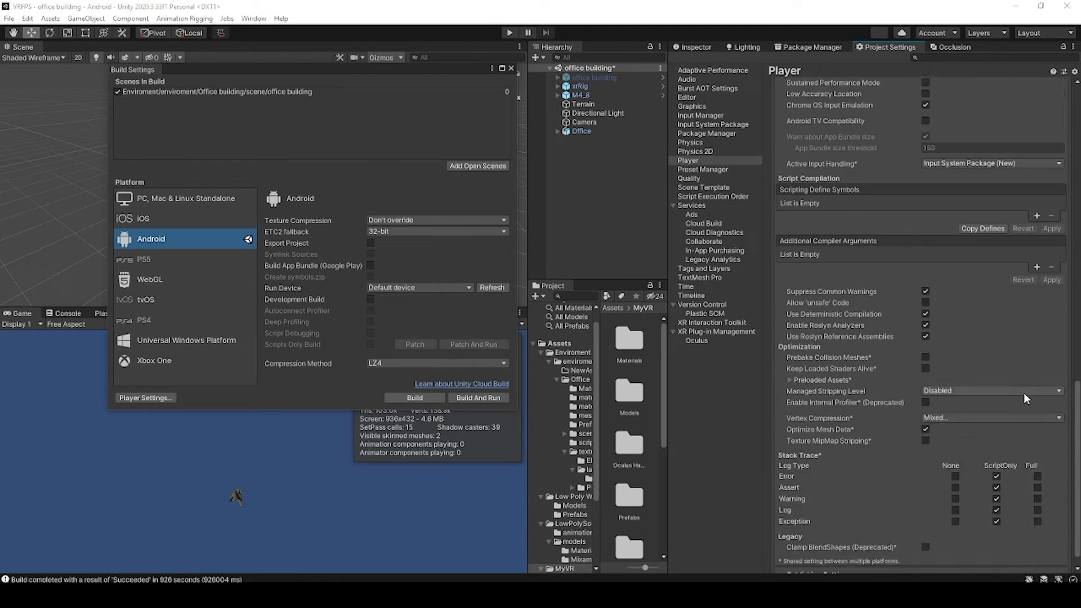
pyautogui.scroll(7, 1023, 393)
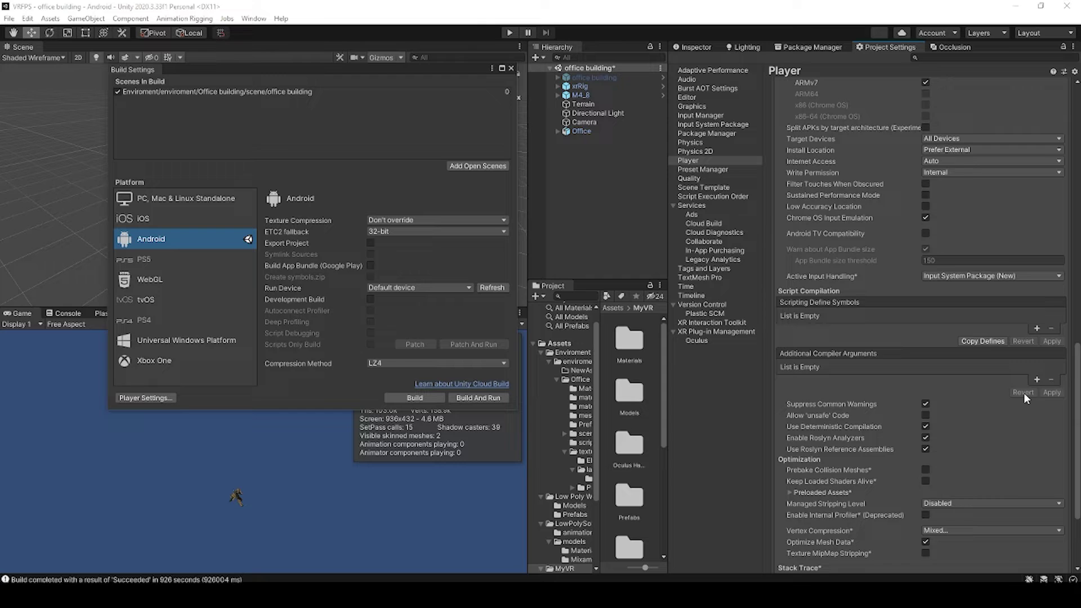
pyautogui.scroll(2, 1018, 394)
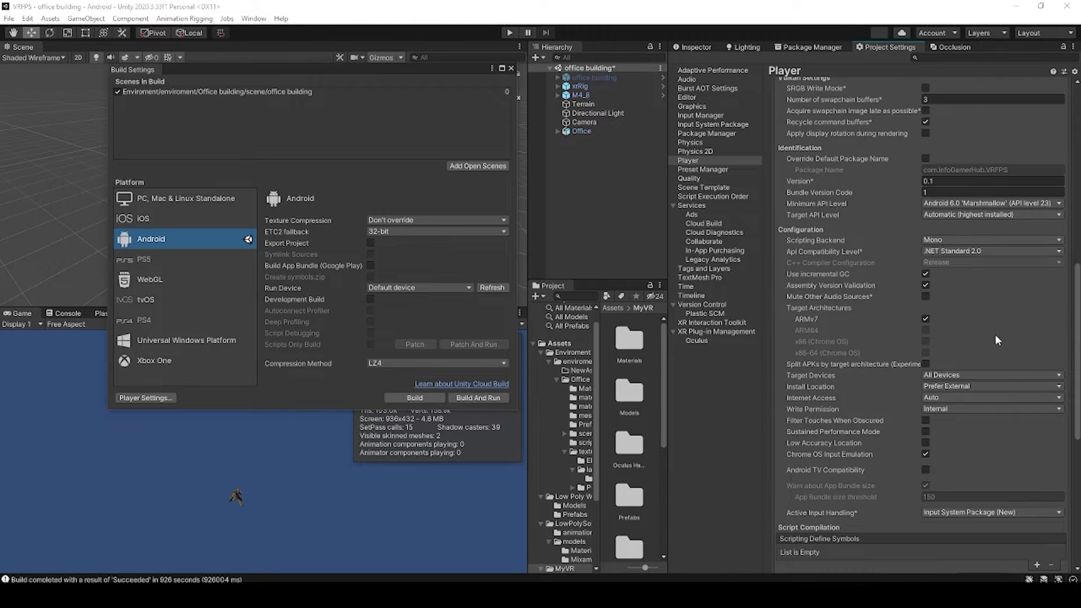
pyautogui.scroll(2, 962, 248)
pyautogui.click(962, 307)
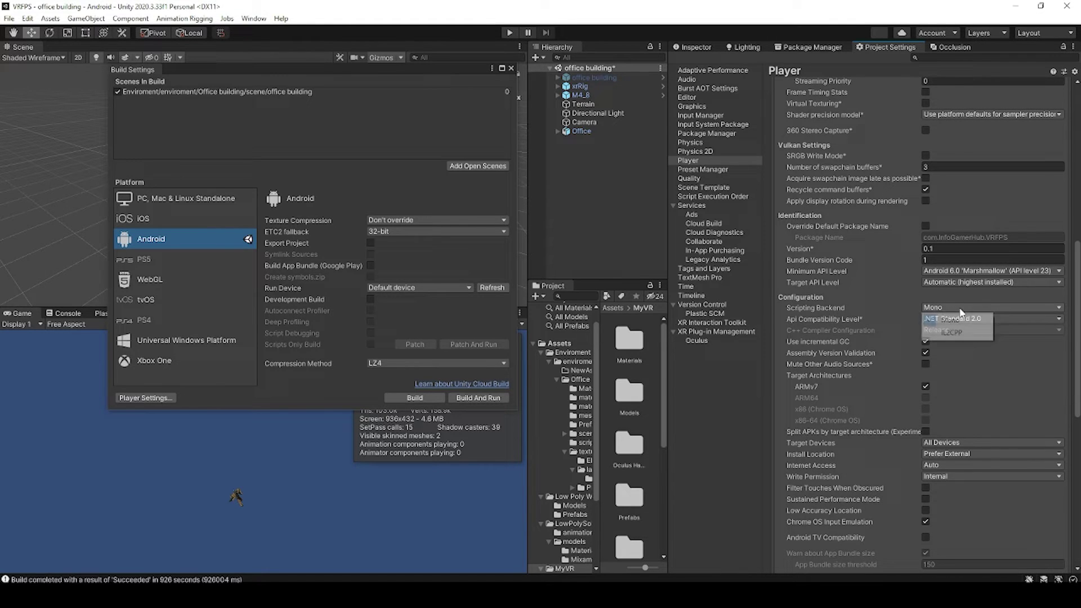
pyautogui.click(959, 334)
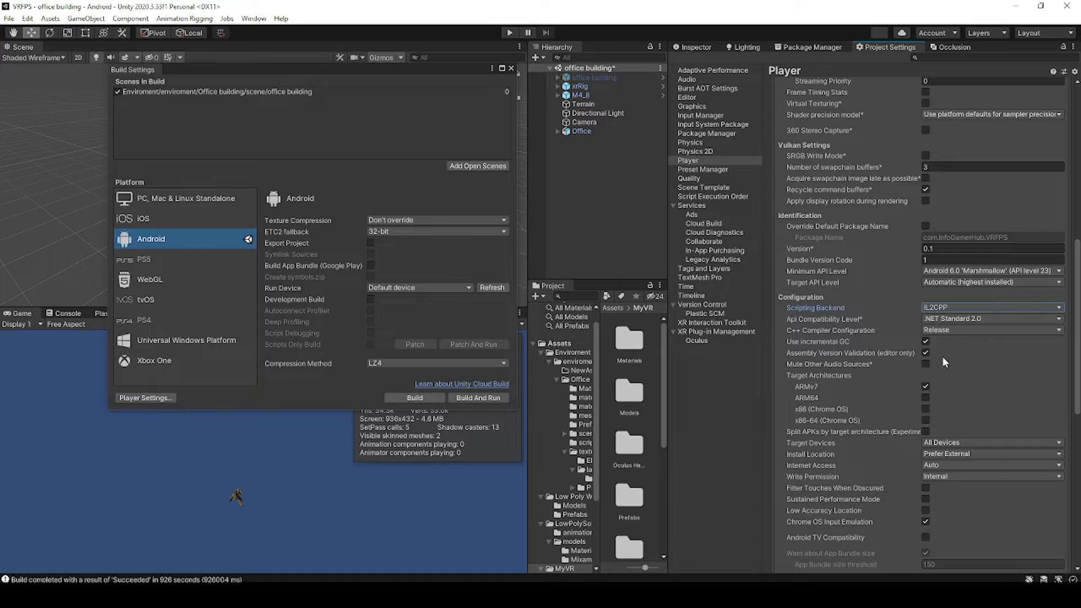
pyautogui.click(925, 387)
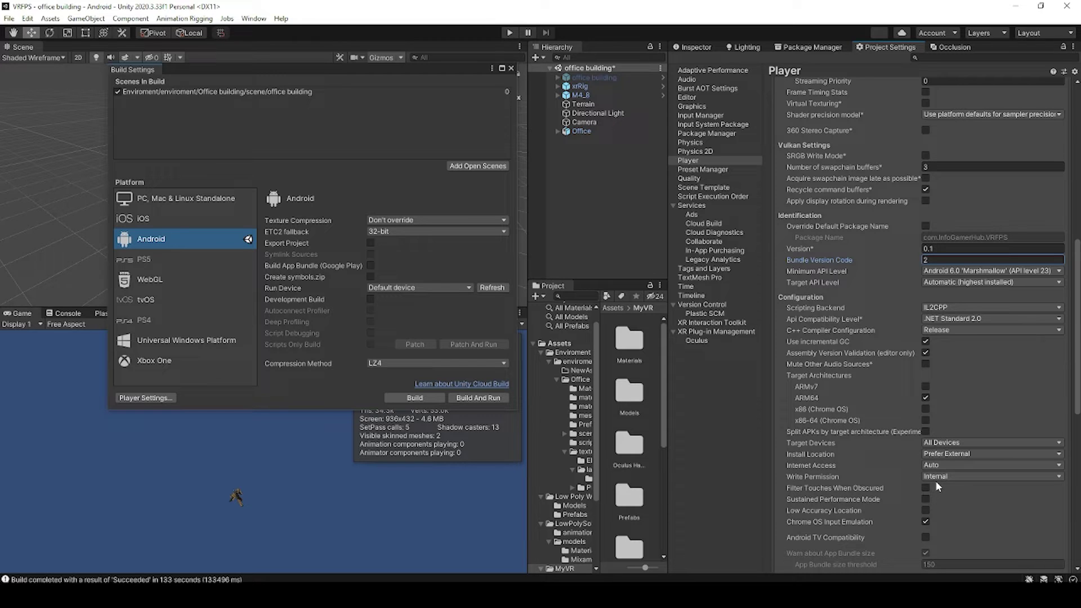
pyautogui.click(939, 458)
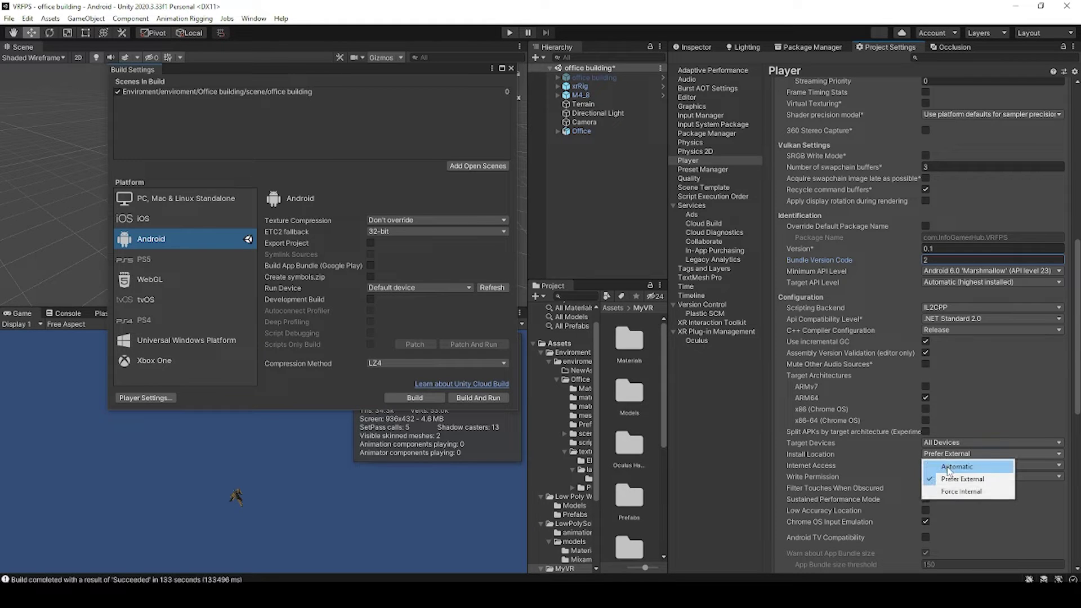
pyautogui.click(950, 464)
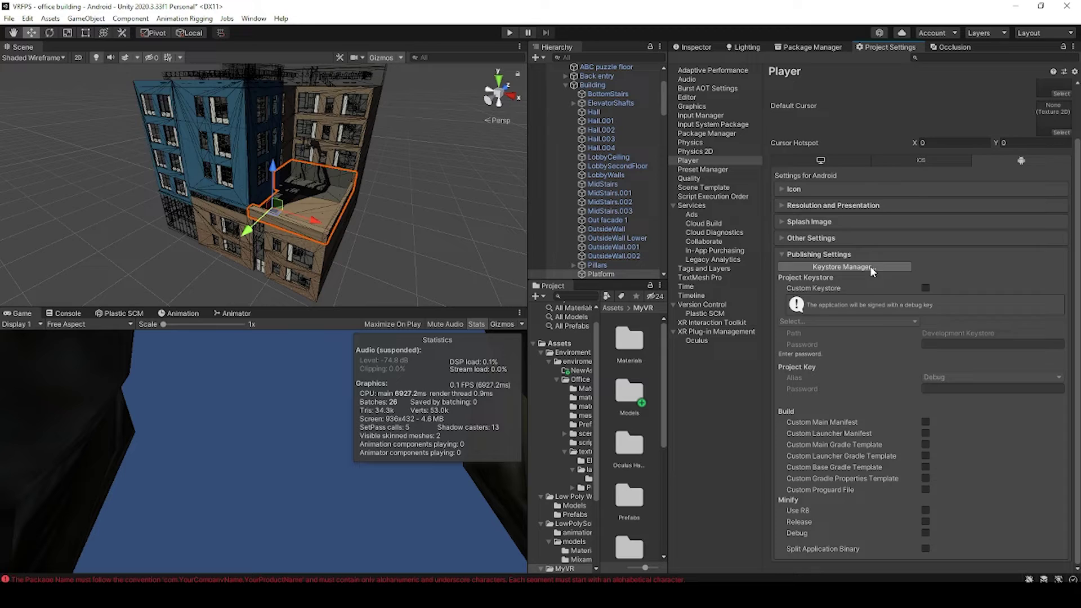
# - Add a new key to the existing keystore in Keystore Manager and select alias infogamerhub
pyautogui.click(870, 265)
pyautogui.click(99, 72)
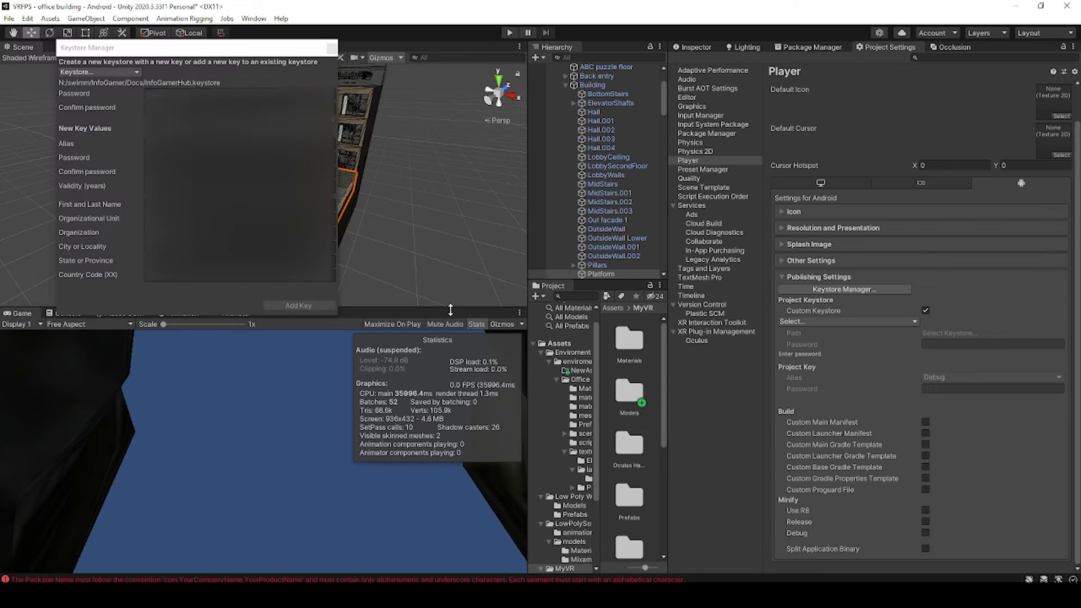
pyautogui.click(237, 93)
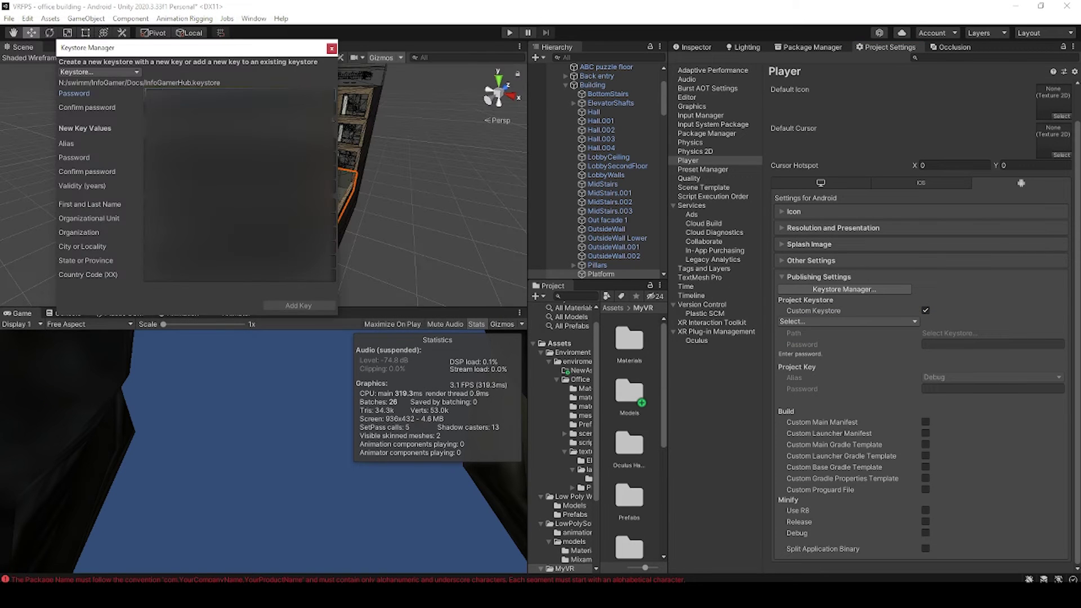
pyautogui.press('Tab')
pyautogui.press('Tab')
pyautogui.press('Tab')
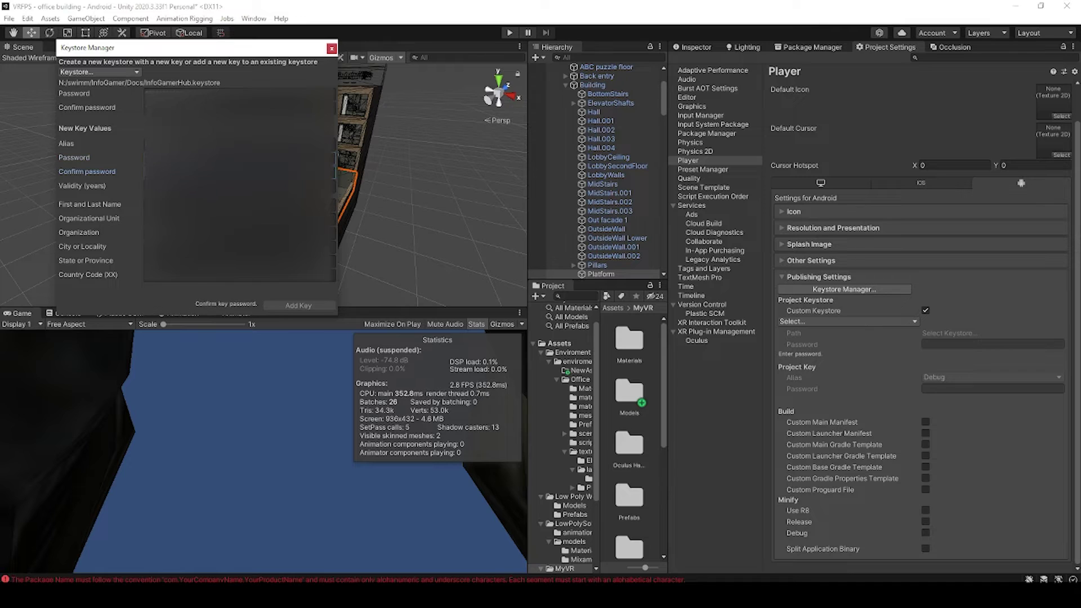
pyautogui.press('Tab')
pyautogui.press('Tab')
pyautogui.press('Tab')
pyautogui.press('Tab')
pyautogui.press('Tab')
pyautogui.press('Tab')
pyautogui.press('Tab')
pyautogui.press('Tab')
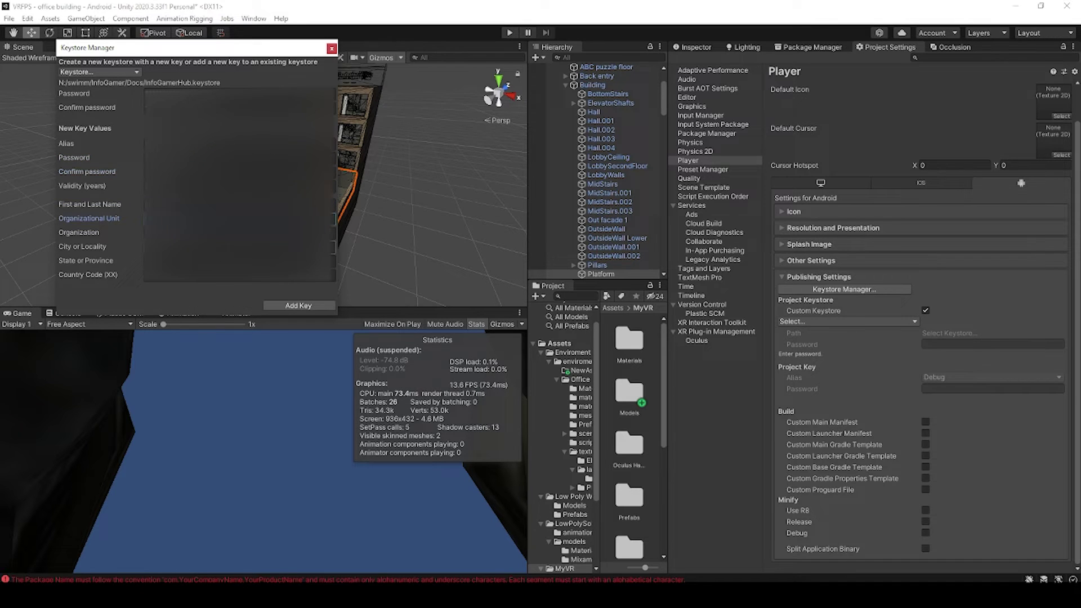
pyautogui.click(298, 305)
pyautogui.click(575, 319)
pyautogui.click(991, 377)
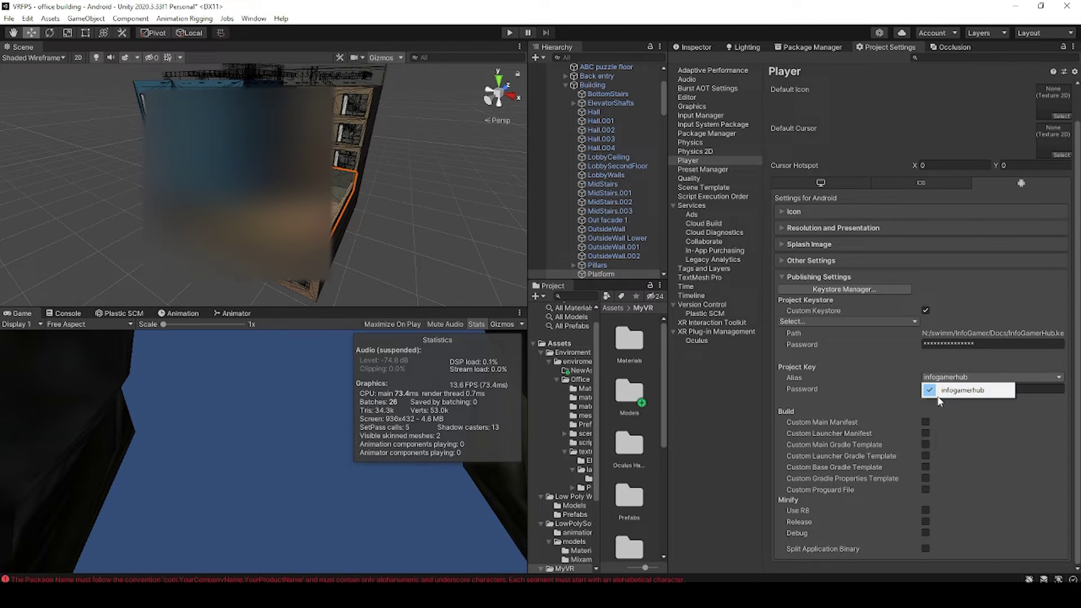
pyautogui.click(963, 388)
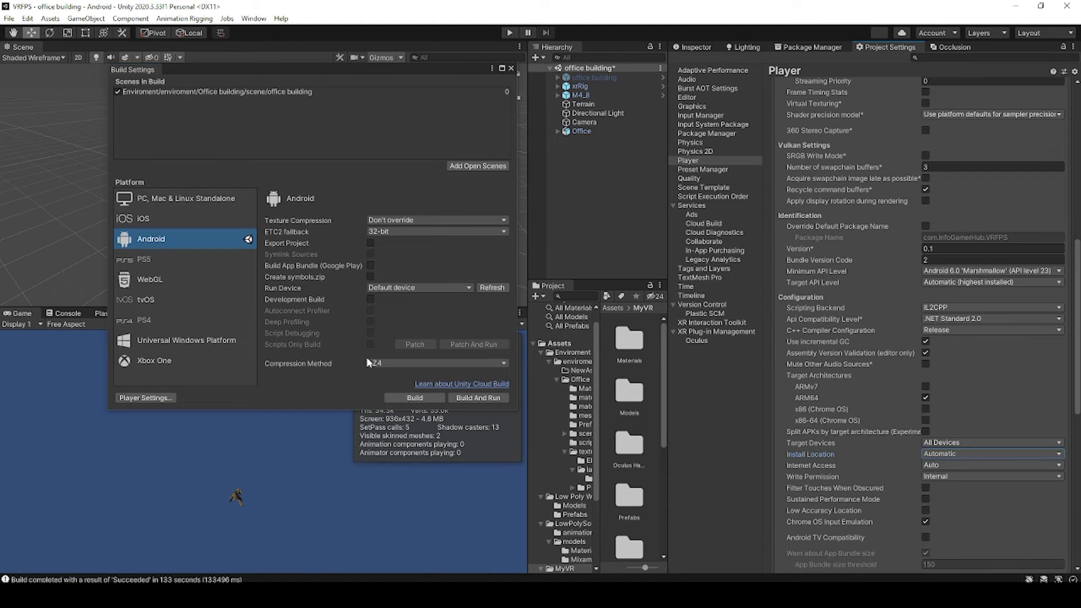
# - Build the Android app as VRFPS.apk, overwriting the existing file
pyautogui.click(415, 398)
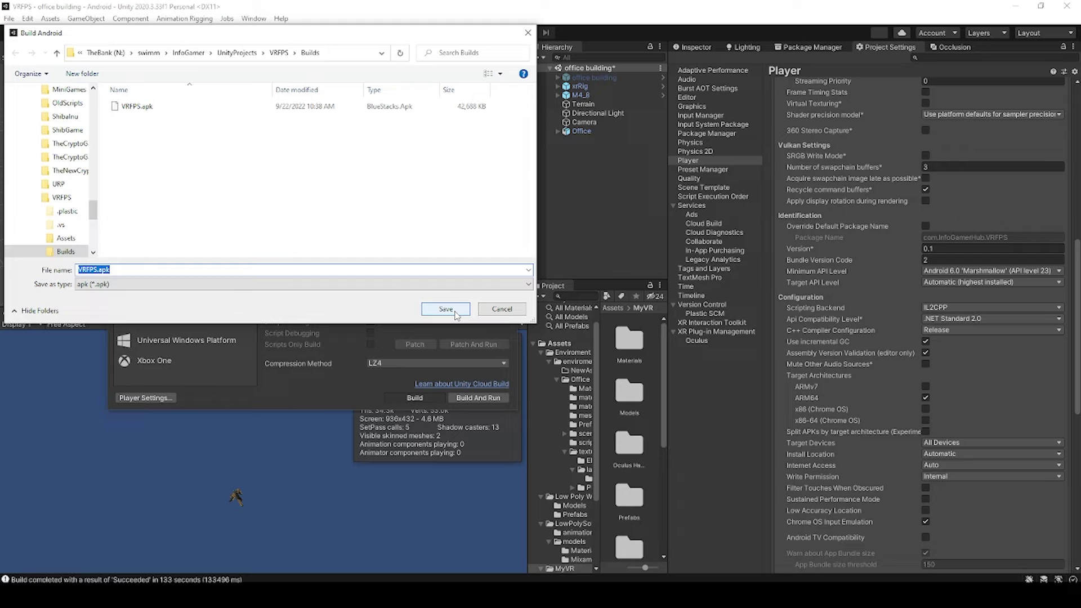
pyautogui.click(456, 313)
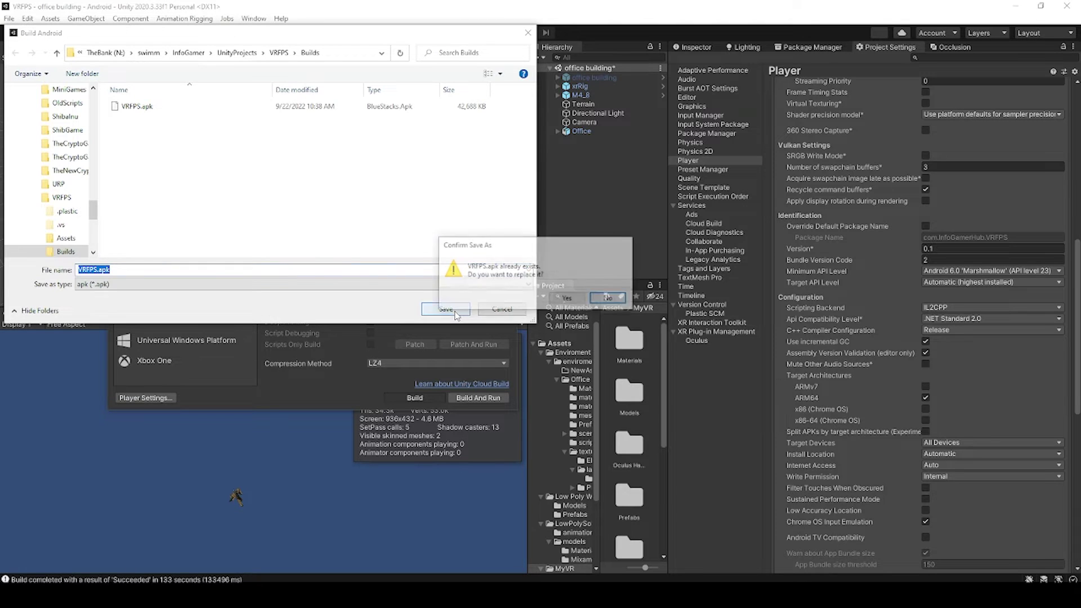
pyautogui.click(568, 299)
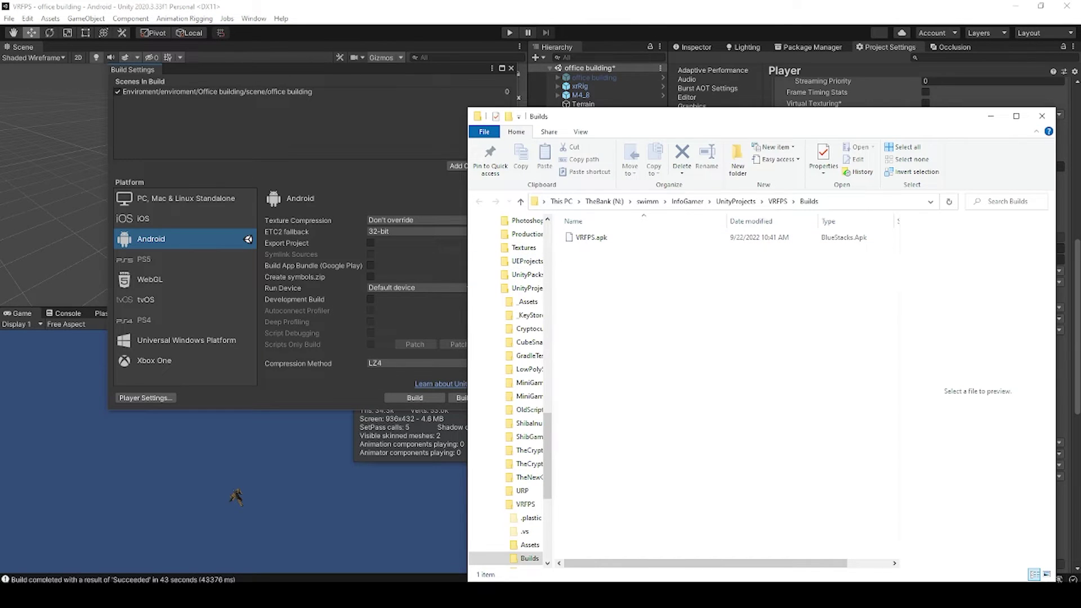
# - Bring Oculus Developer Hub to the front and move its window up and left
pyautogui.hotkey('alt', 'Tab')
pyautogui.moveTo(926, 104); pyautogui.dragTo(669, 5)
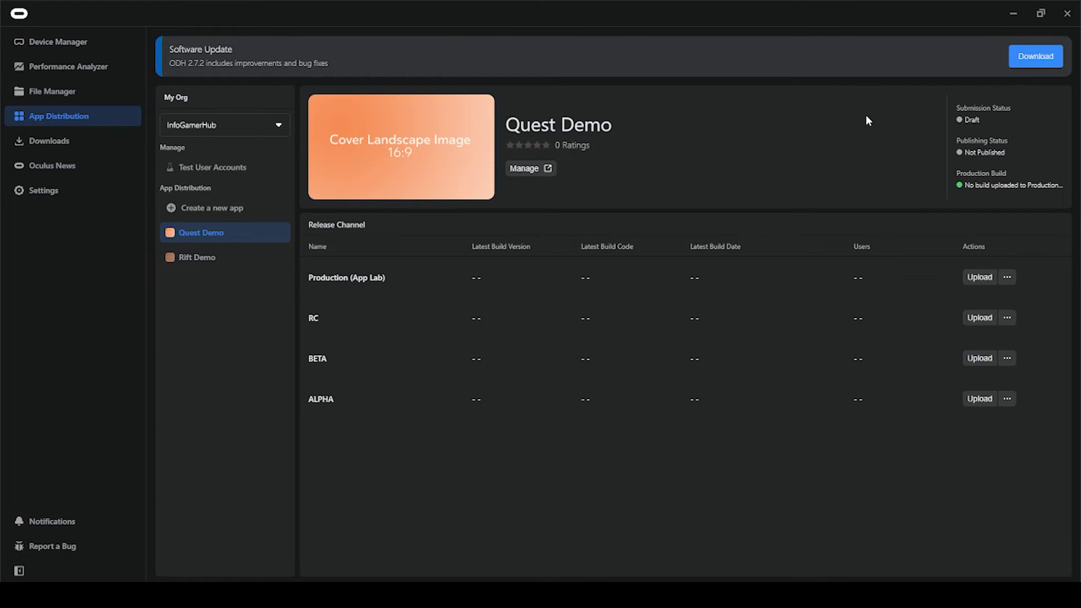
# - Upload VRFPS.apk to the ALPHA channel with the release note 'Everthing'
pyautogui.click(982, 400)
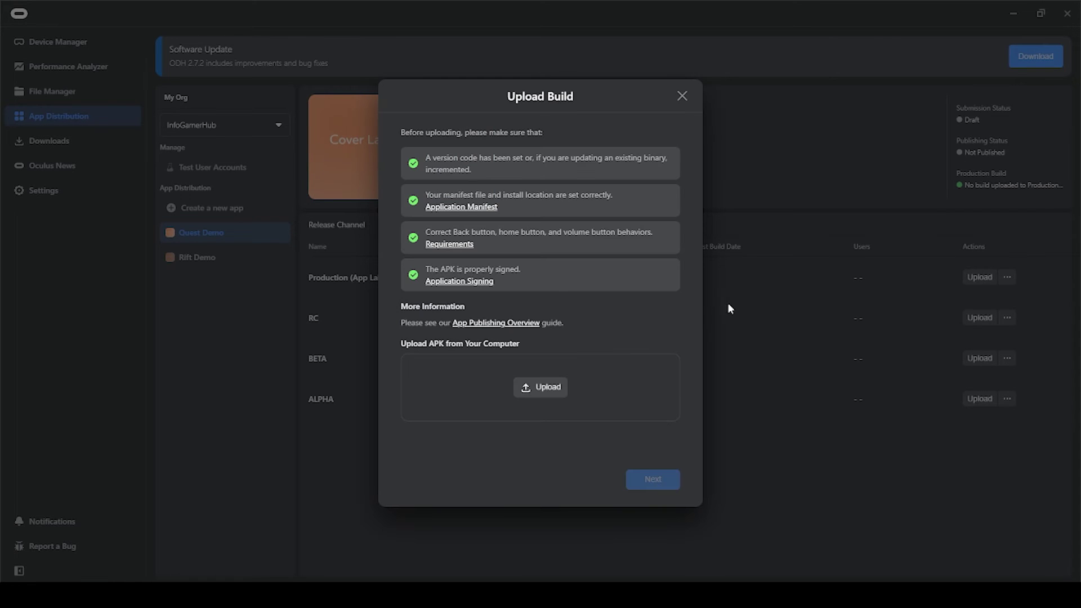
pyautogui.click(529, 386)
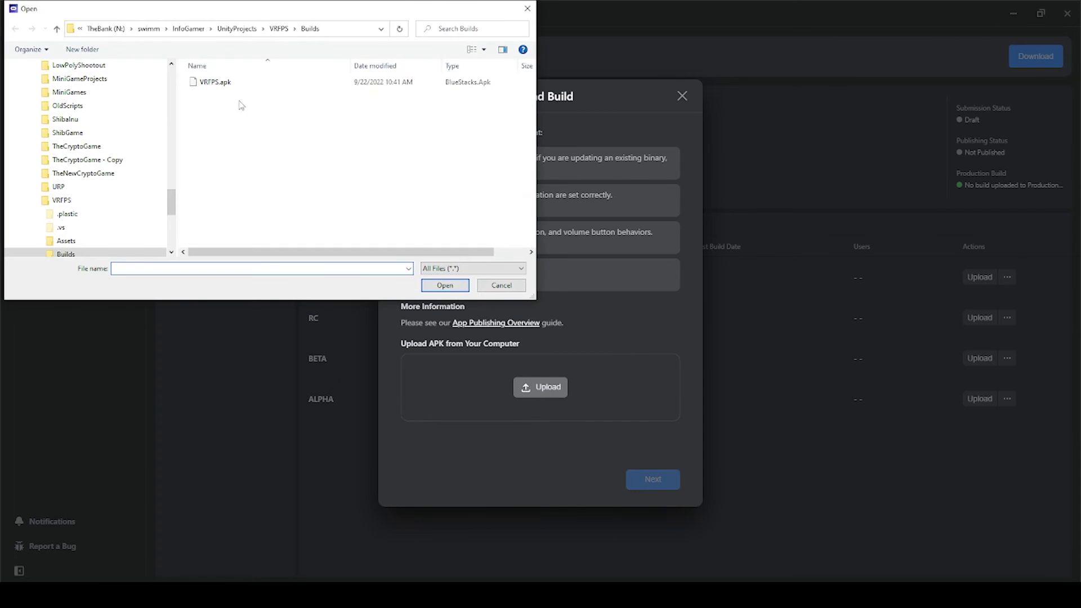
pyautogui.doubleClick(223, 83)
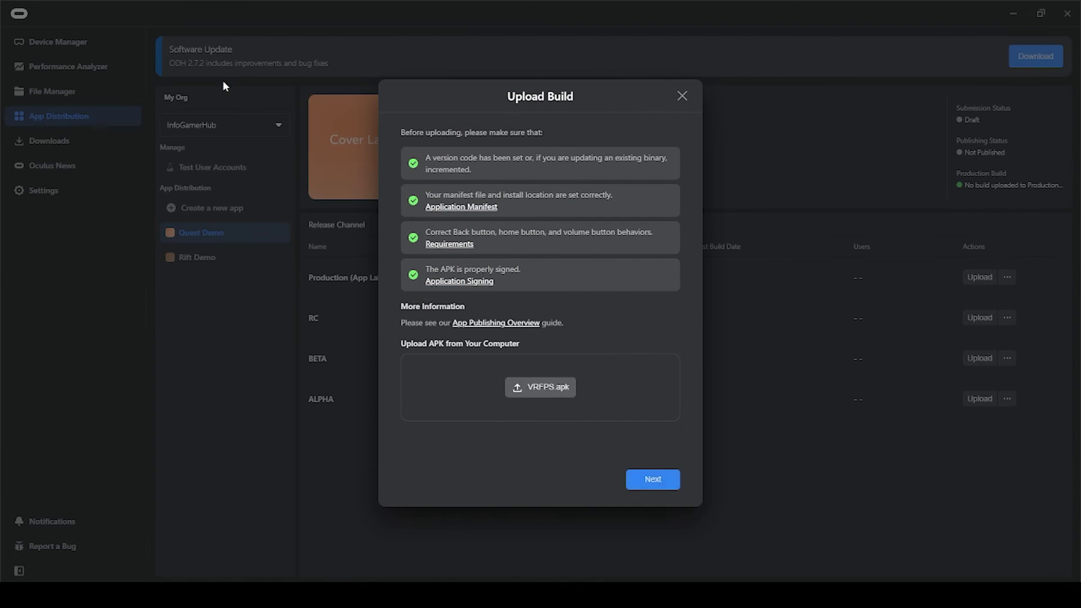
pyautogui.click(645, 479)
pyautogui.click(577, 367)
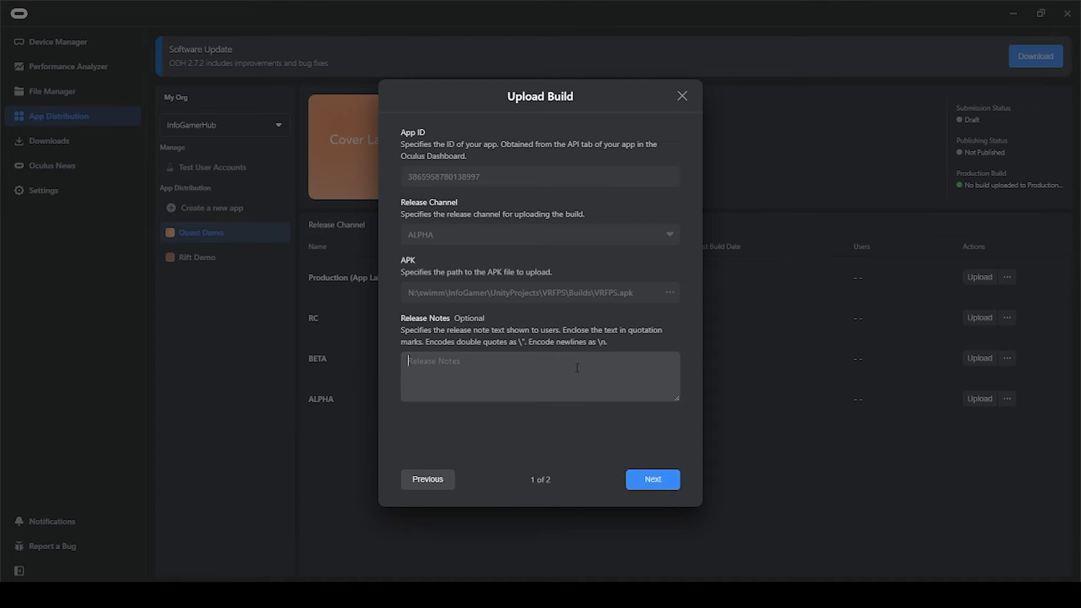
pyautogui.write('Everthing')
pyautogui.click(671, 485)
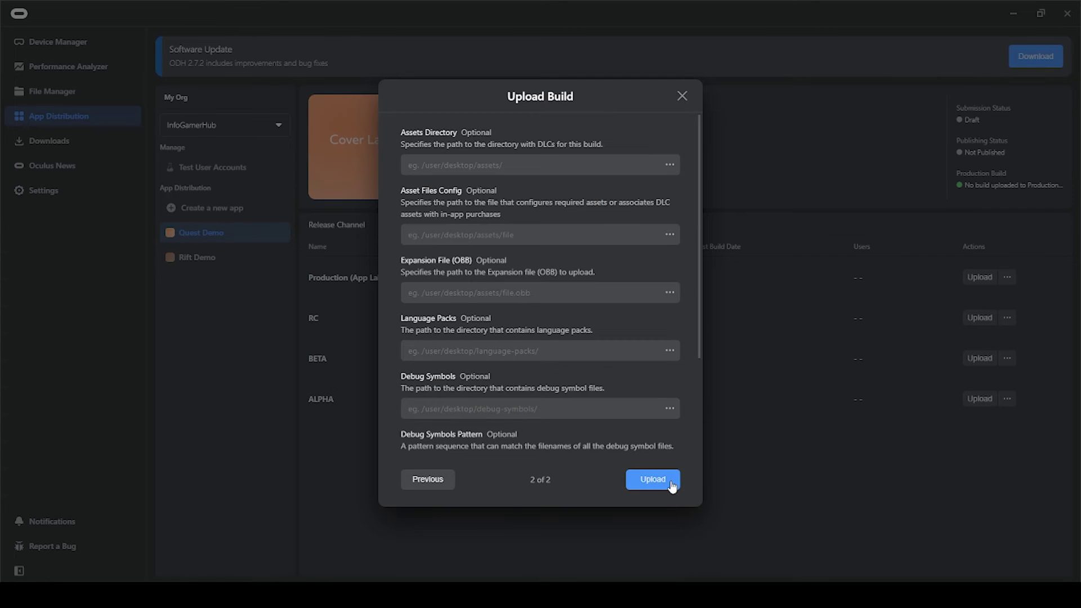
pyautogui.click(653, 480)
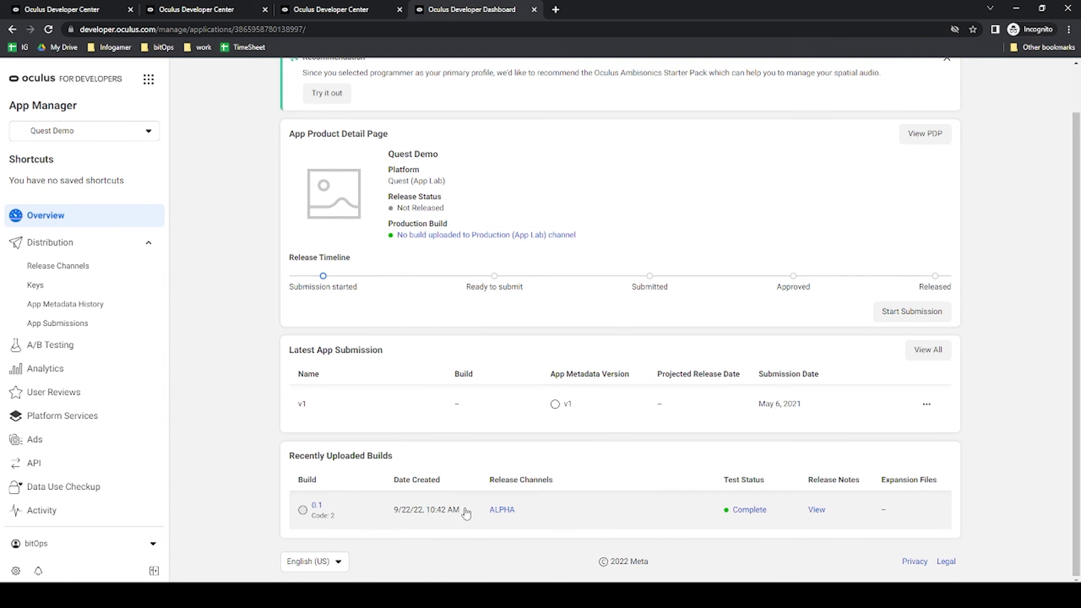
# - Open Distribution > Release Channels to check build 0.1 on ALPHA
pyautogui.click(69, 268)
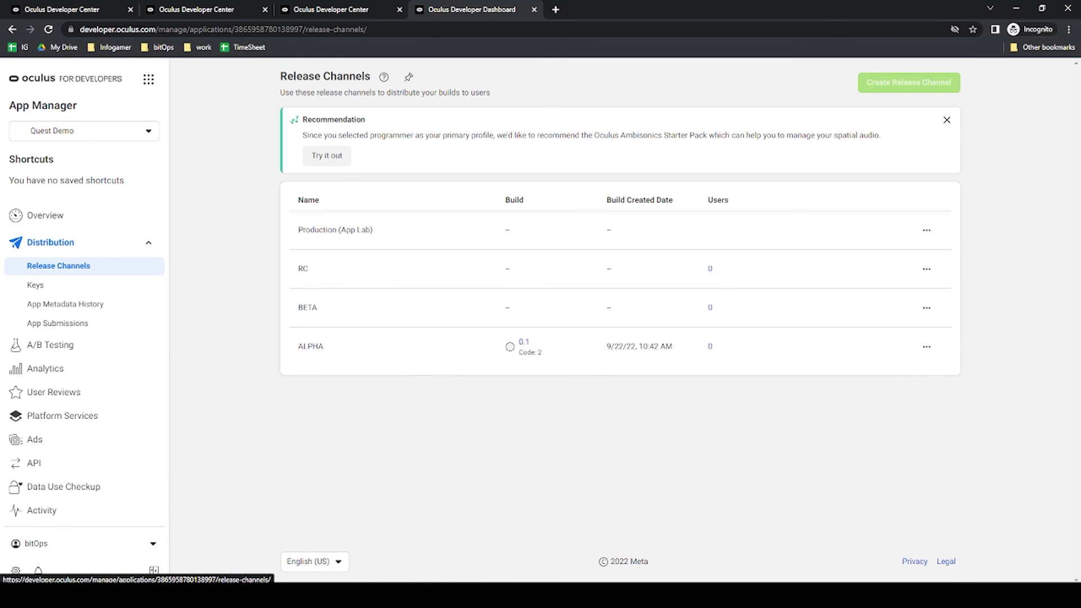